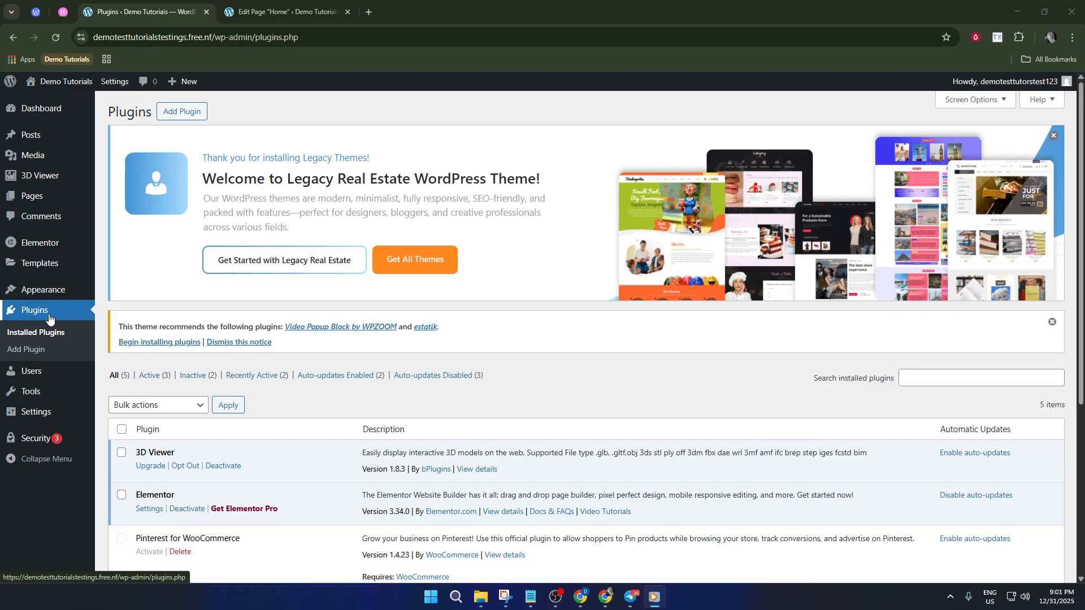
Open the page for adding plugins and search the plugin directory for "3d"
click(48, 318)
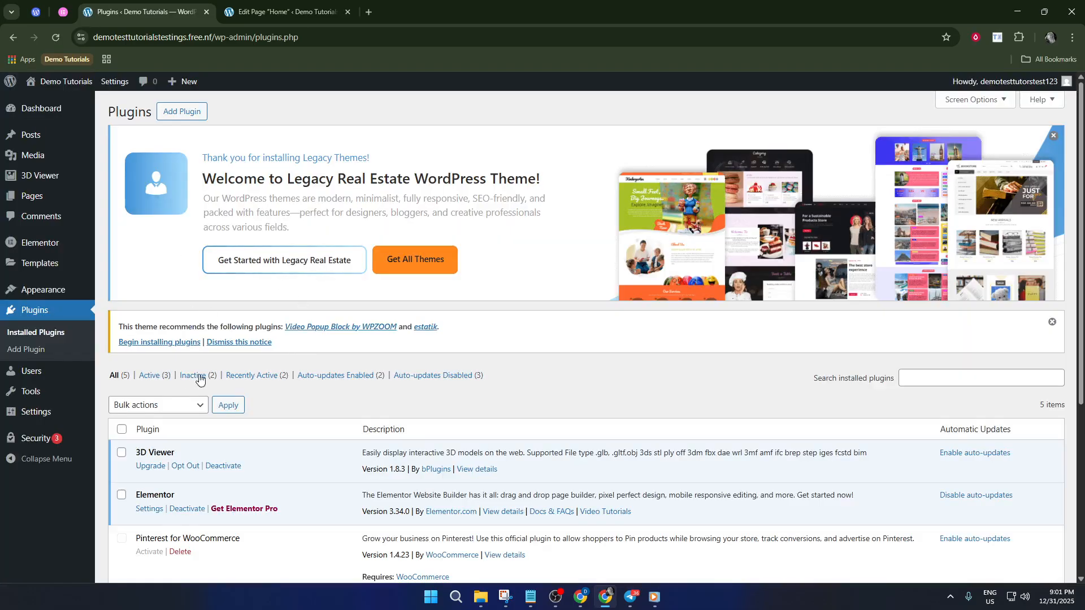
click(193, 116)
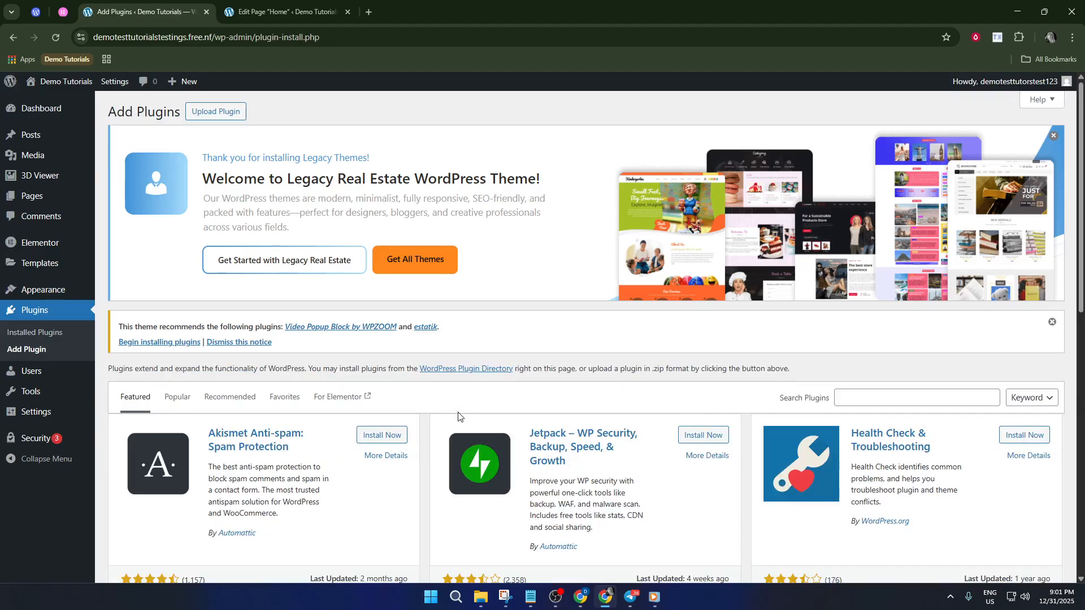
click(843, 392)
text(3d)
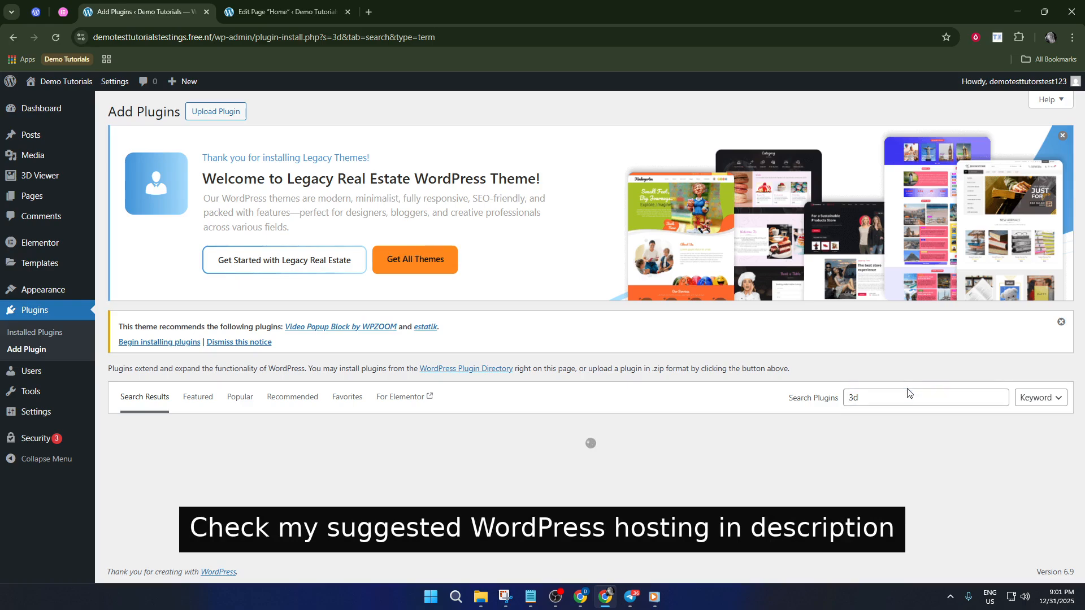
scroll(408, 417, down, 2)
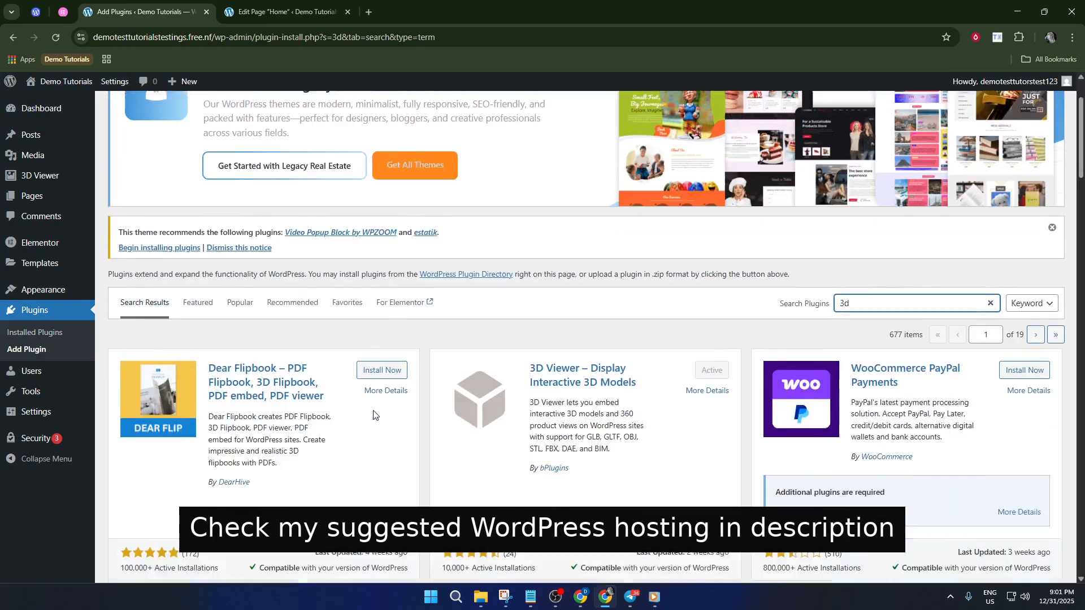
Find the "3D Viewer – Display Interactive 3D Models" plugin in the results, open its details and close them again
scroll(735, 317, down, 3)
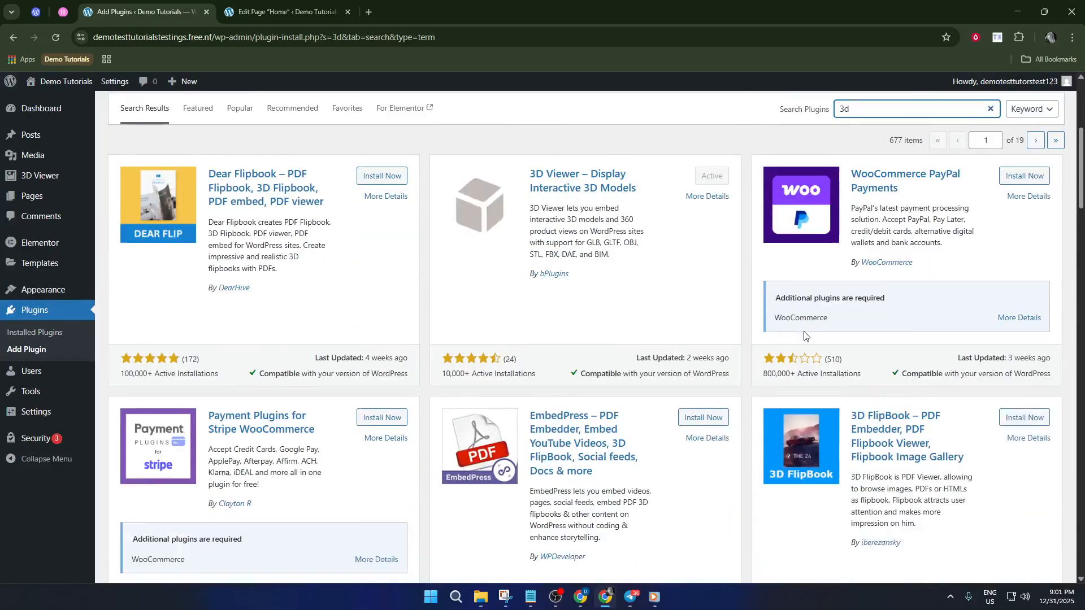
scroll(548, 255, up, 1)
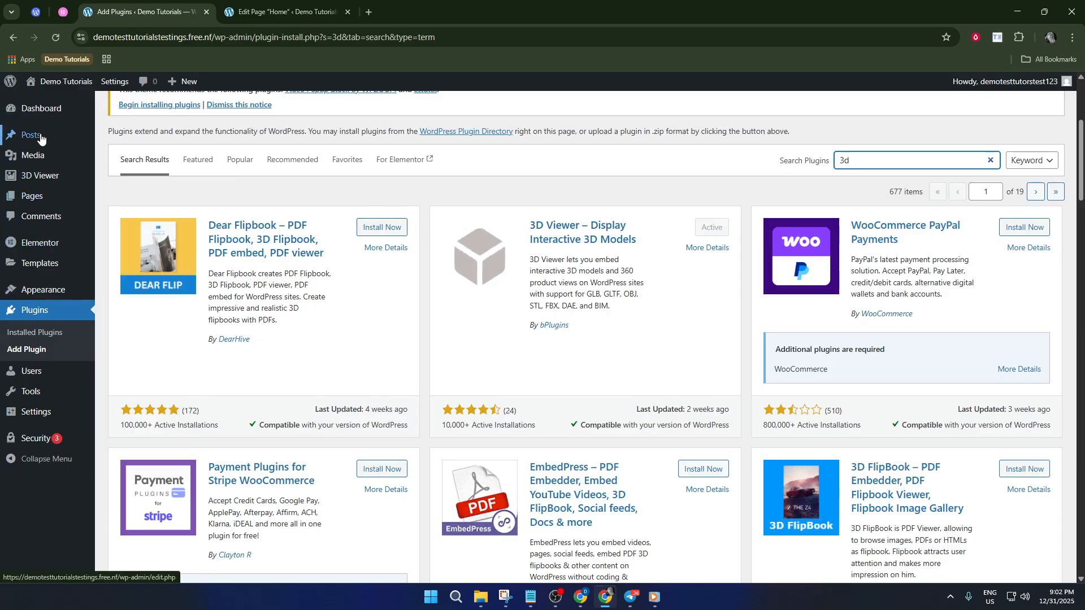
click(718, 233)
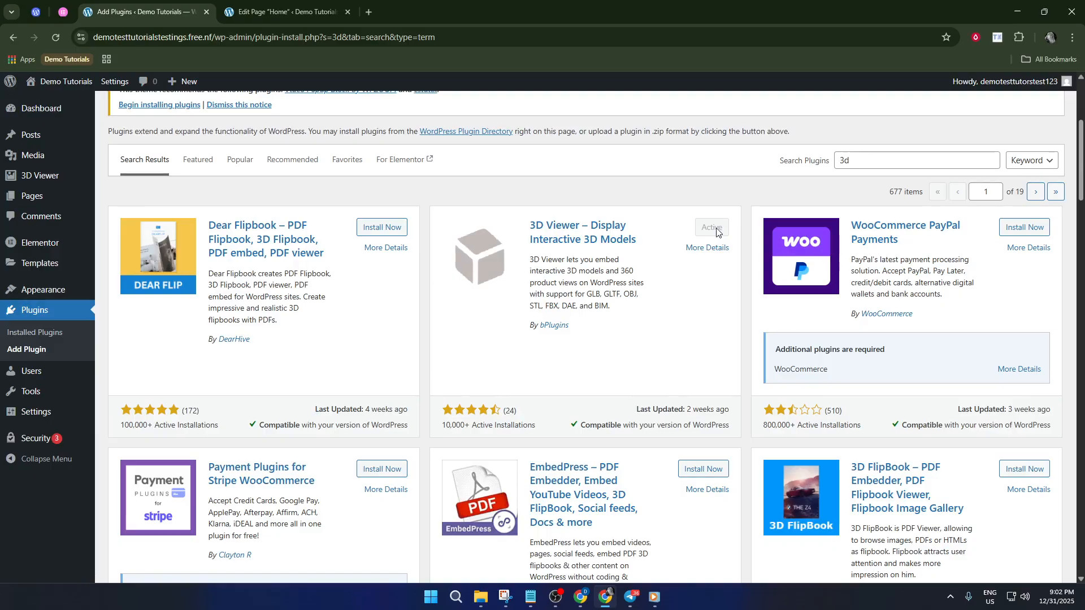
scroll(712, 237, up, 2)
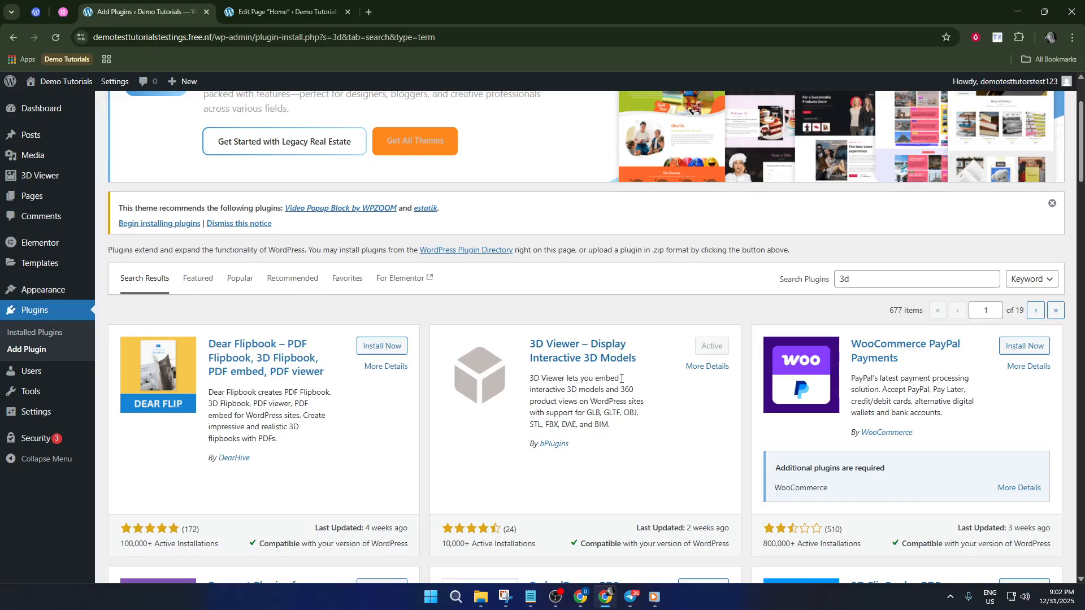
click(573, 354)
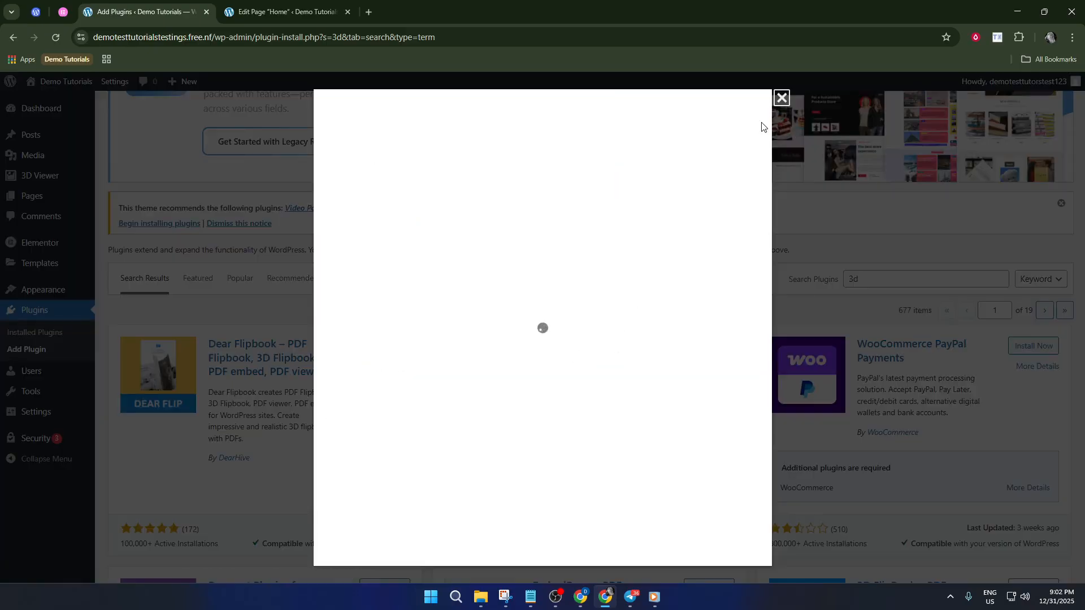
click(781, 100)
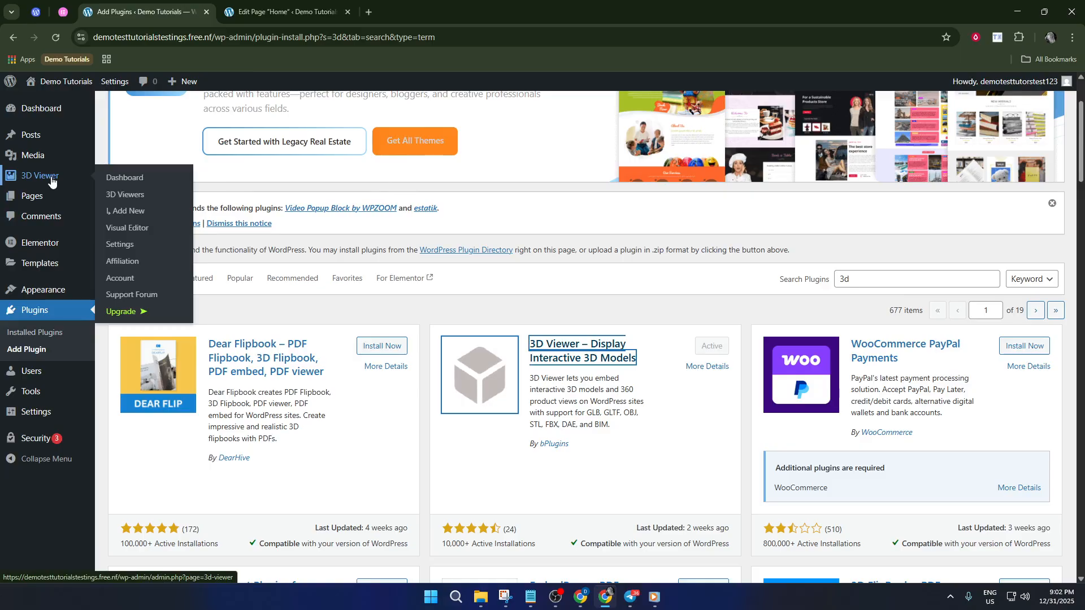
Open the 3D Viewer plugin's dashboard and look through its welcome page
click(50, 180)
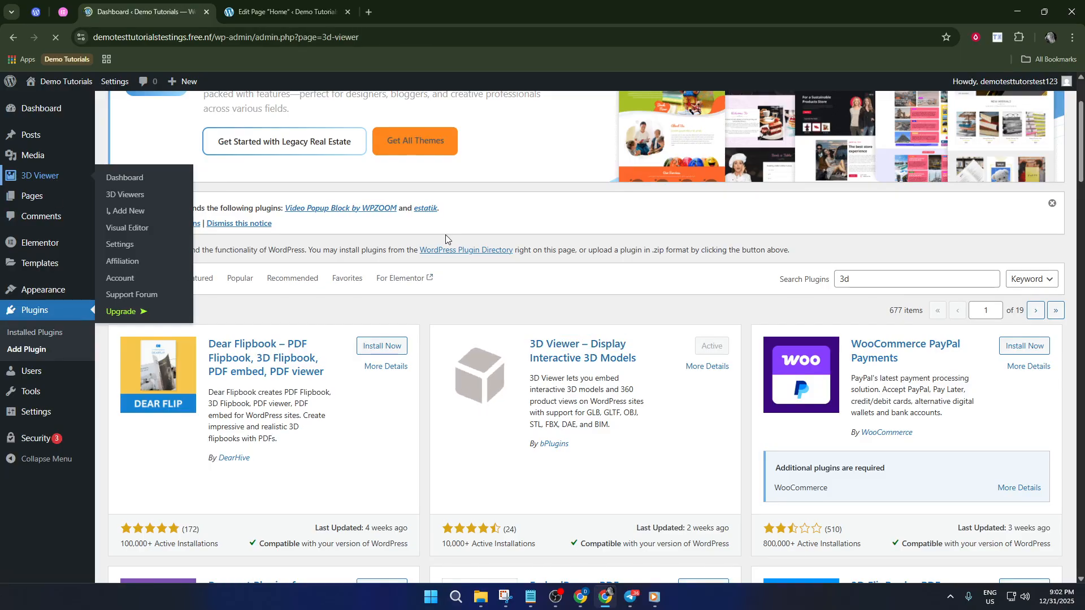
scroll(405, 302, down, 4)
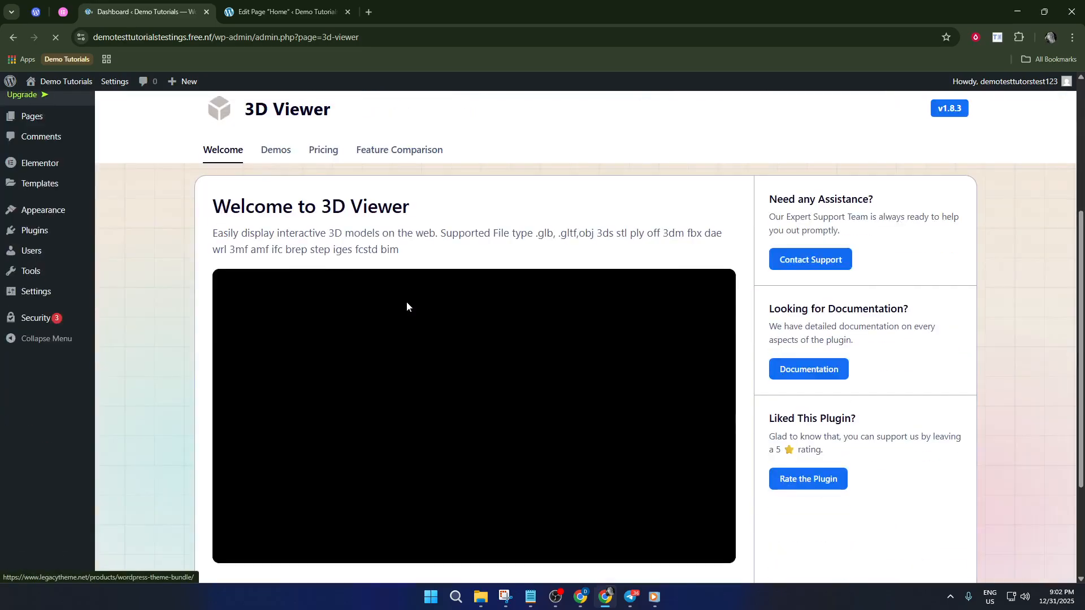
scroll(330, 194, down, 3)
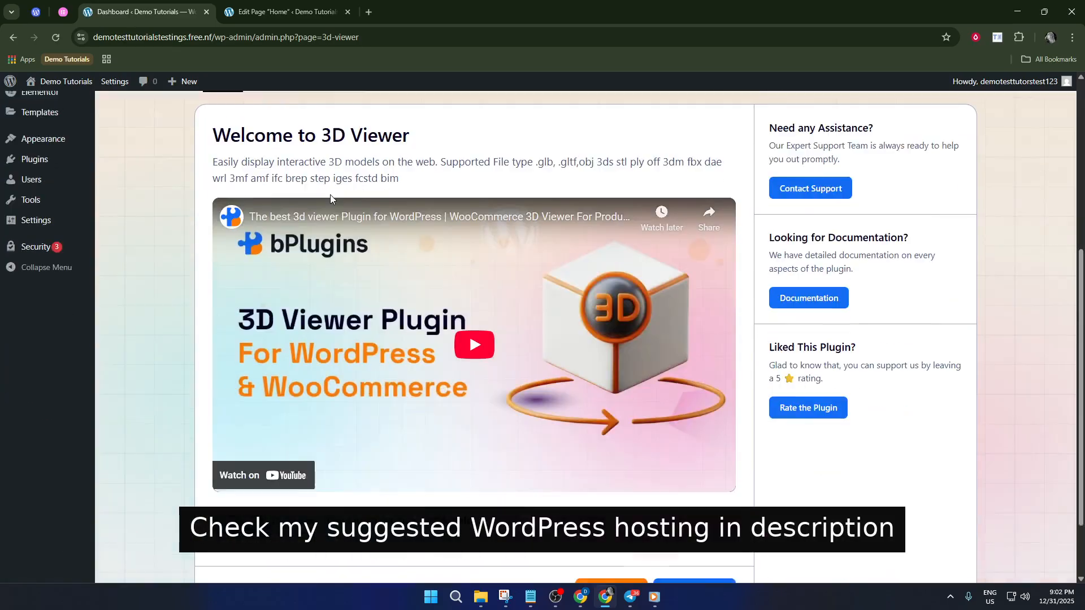
scroll(225, 201, up, 4)
scroll(56, 158, up, 2)
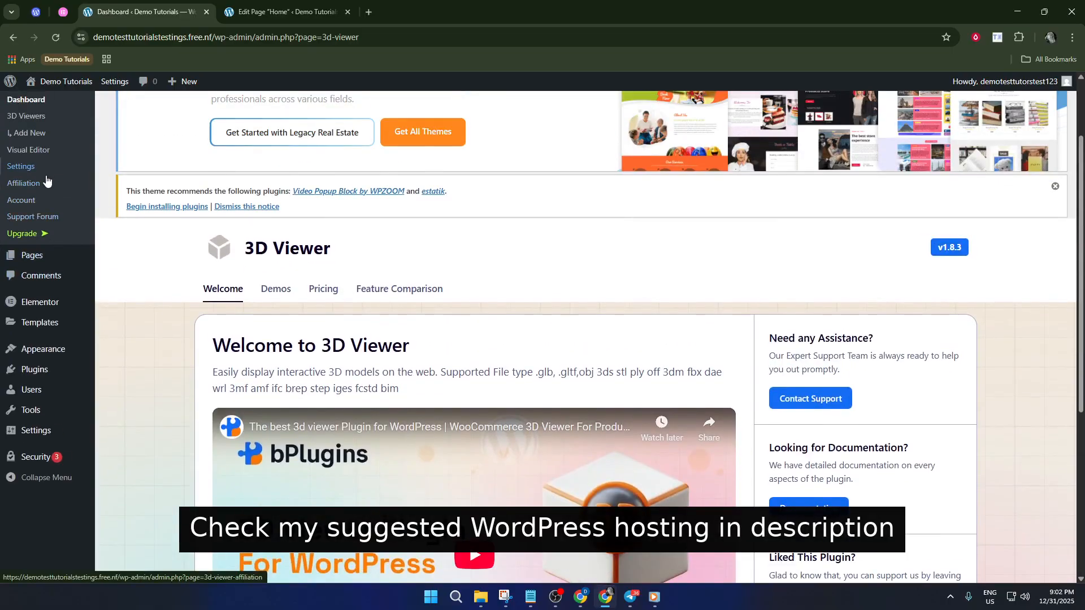
scroll(37, 226, up, 1)
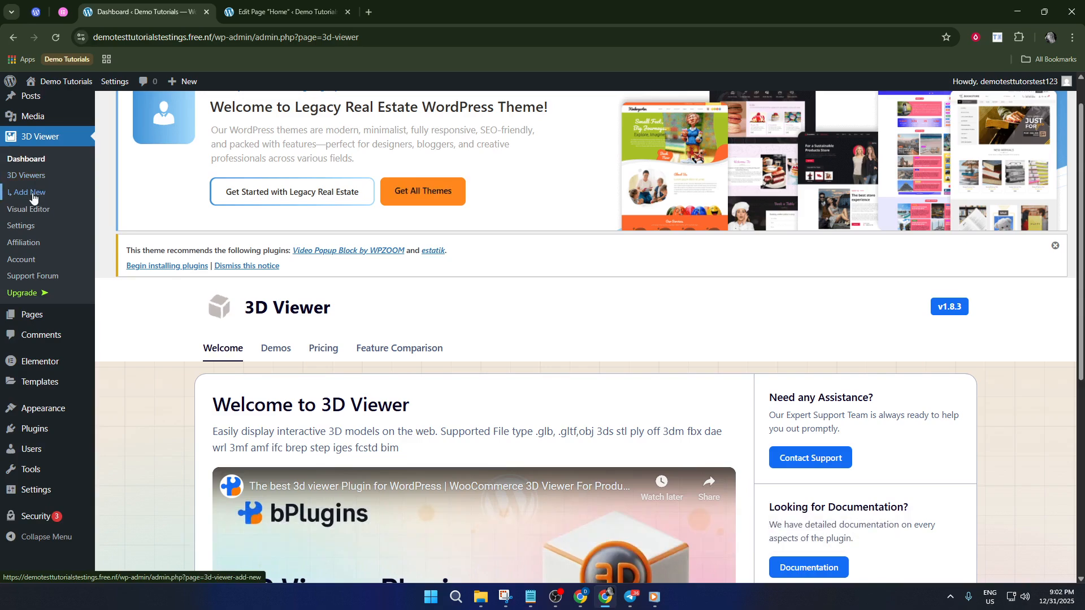
Start a new 3D viewer and choose 2021_porsche_911_targa_4s.glb from the media library as its 3D source
click(36, 193)
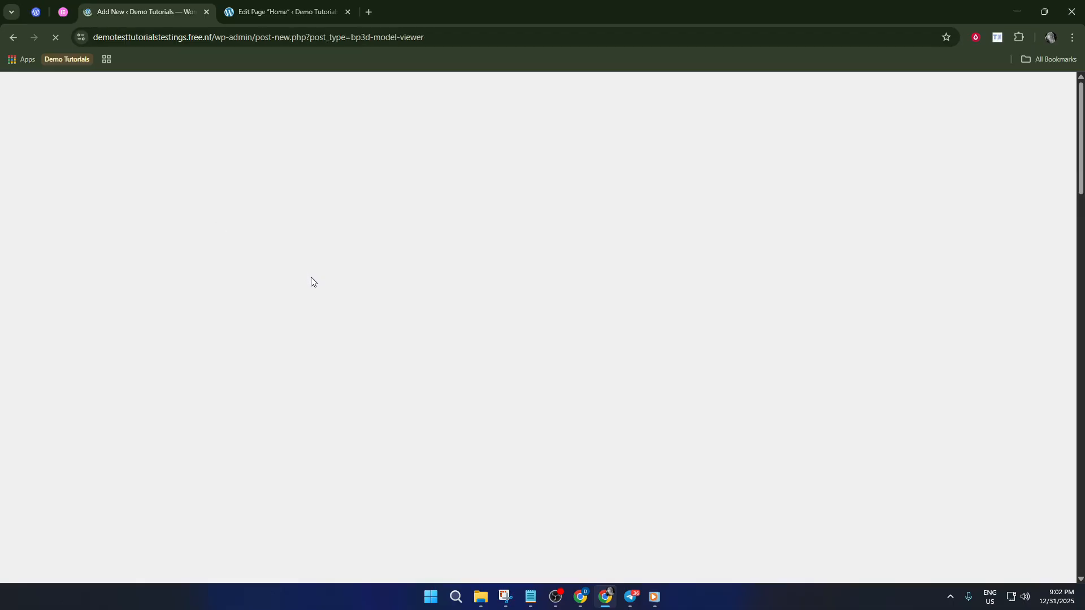
scroll(333, 315, down, 3)
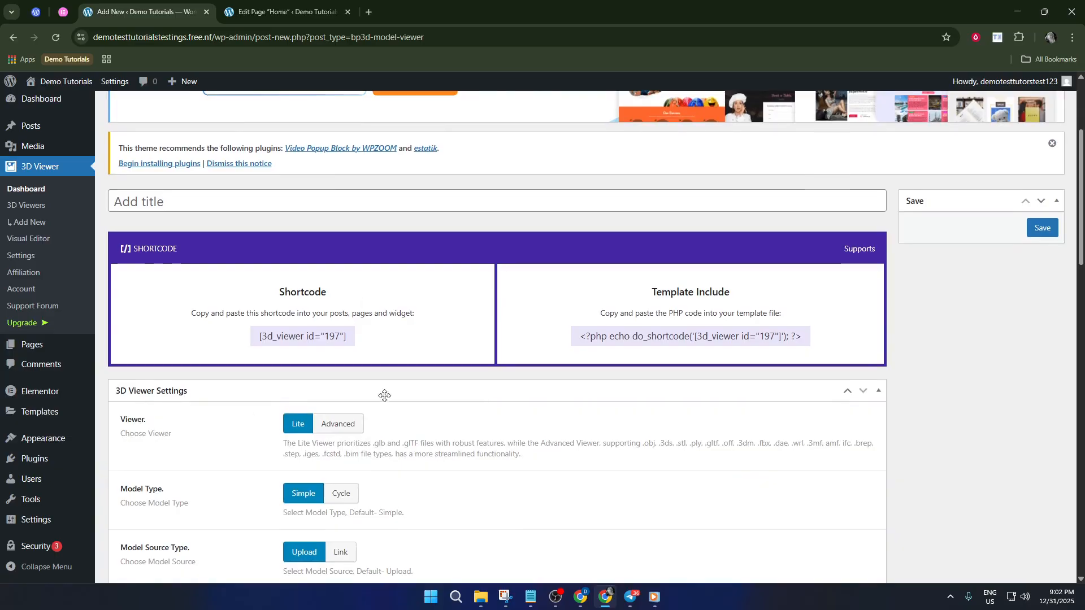
scroll(379, 390, down, 2)
scroll(399, 271, up, 2)
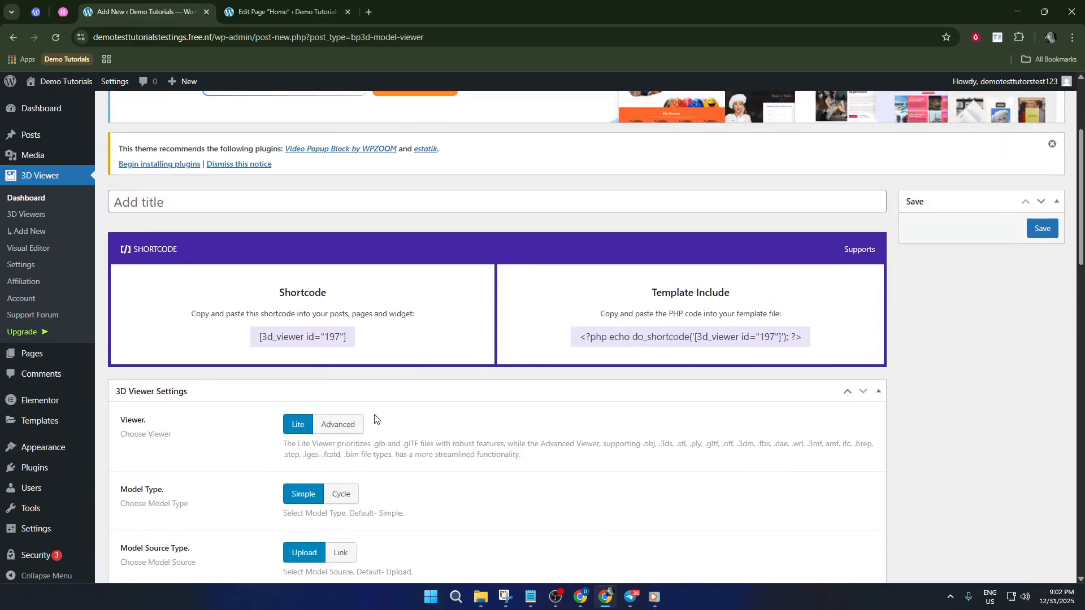
scroll(376, 416, down, 3)
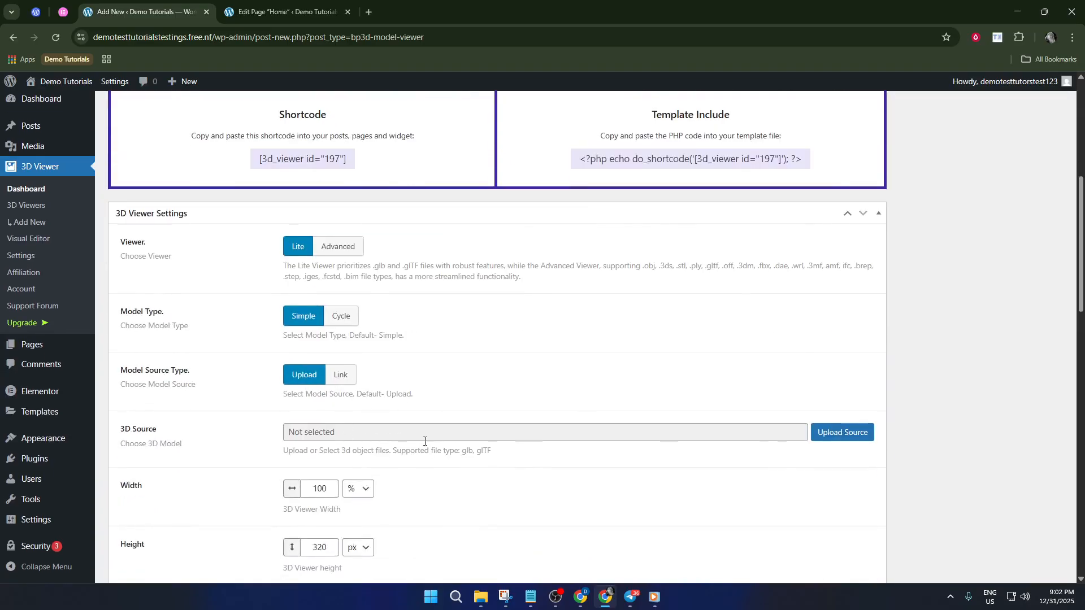
click(835, 438)
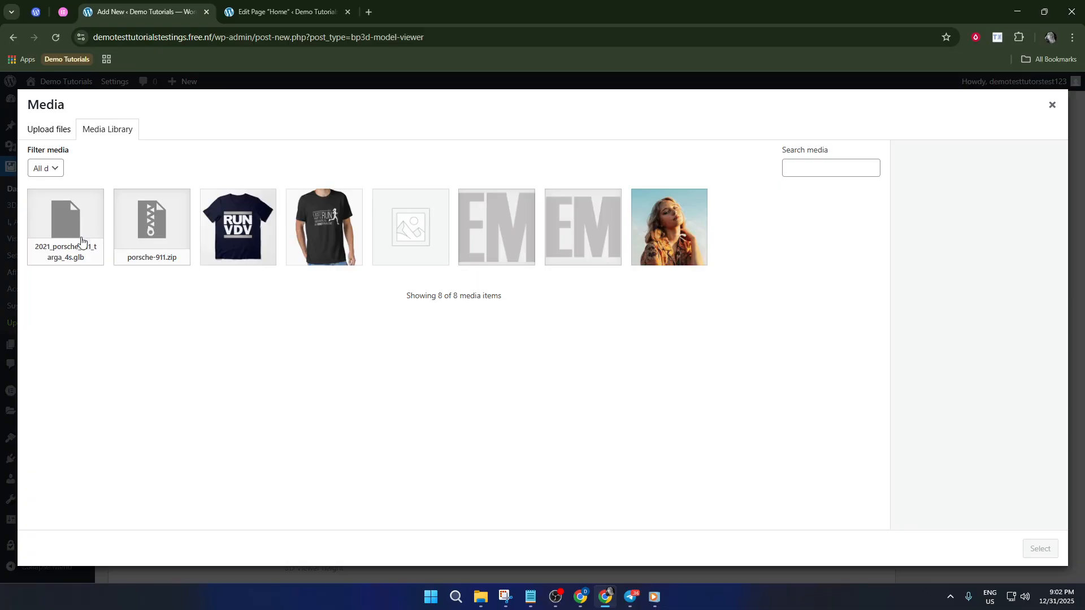
click(82, 253)
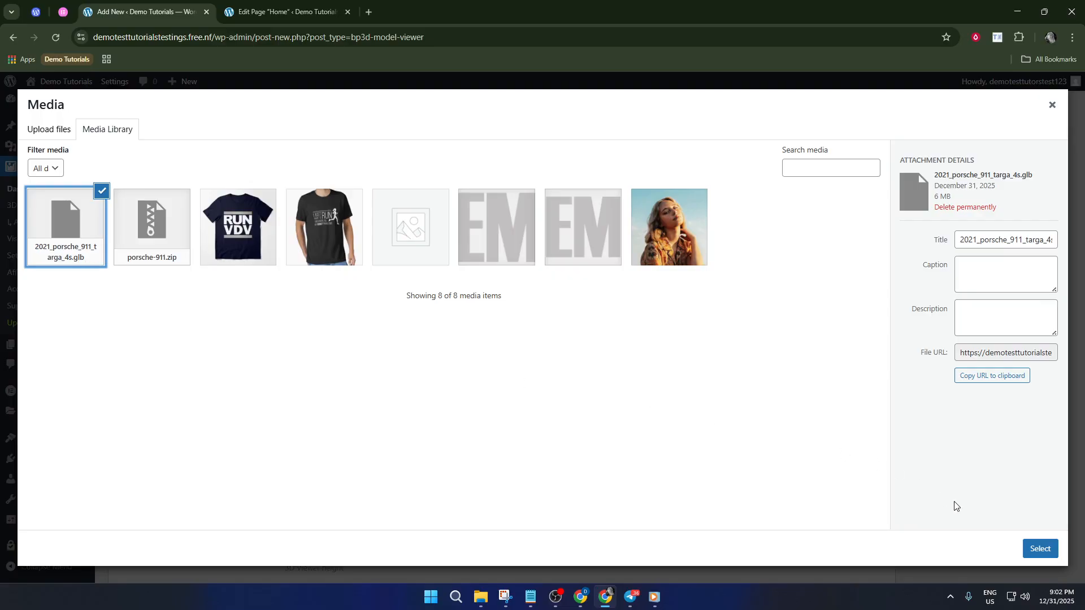
click(1040, 549)
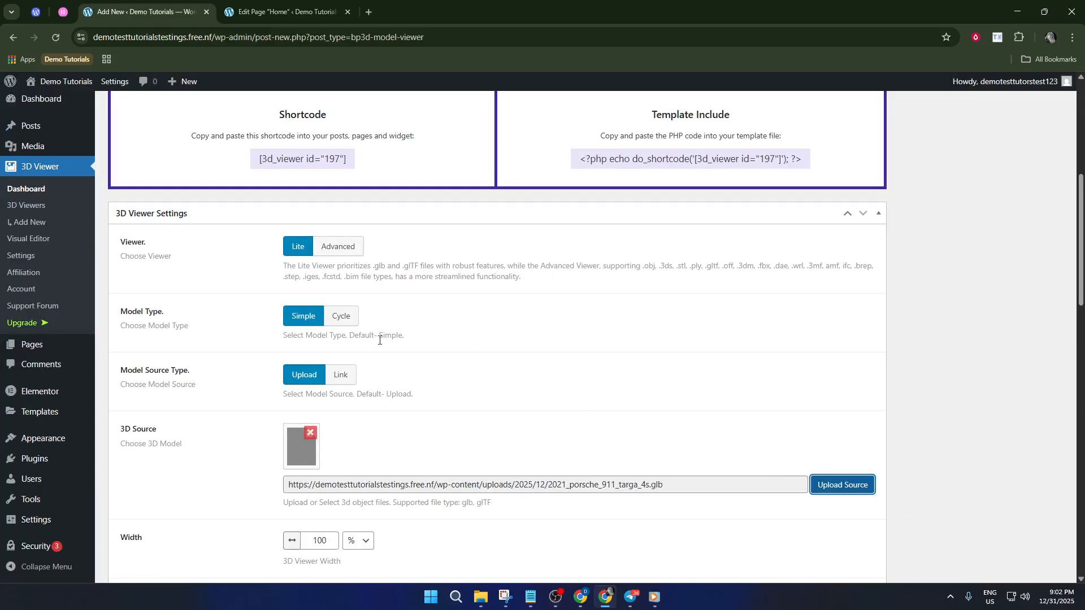
Review the remaining 3D viewer settings and title the new viewer "Porsche 2"
scroll(379, 340, down, 3)
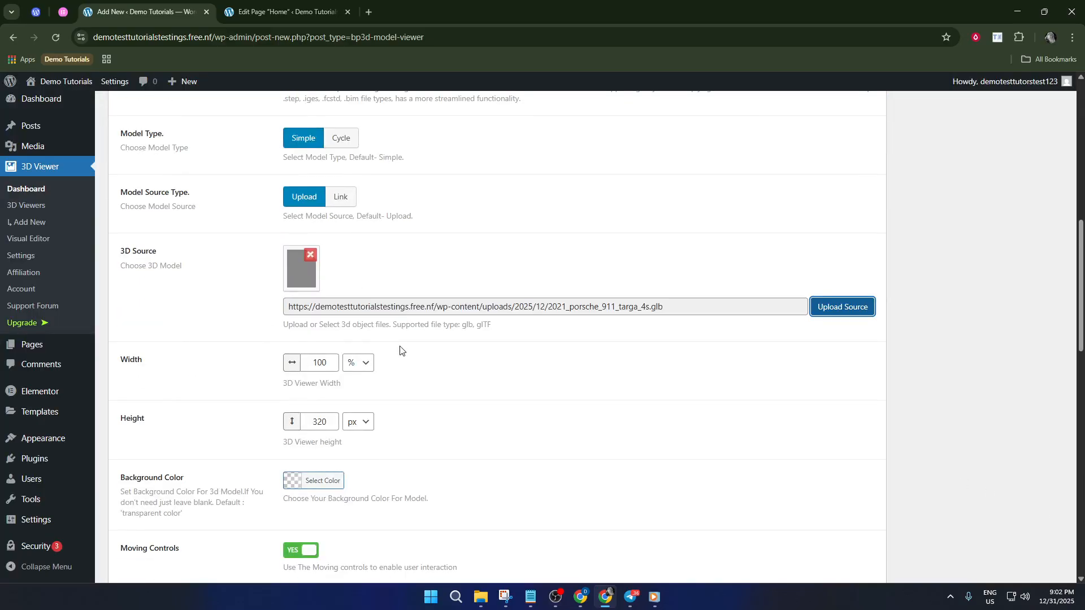
scroll(379, 351, down, 2)
scroll(361, 350, up, 6)
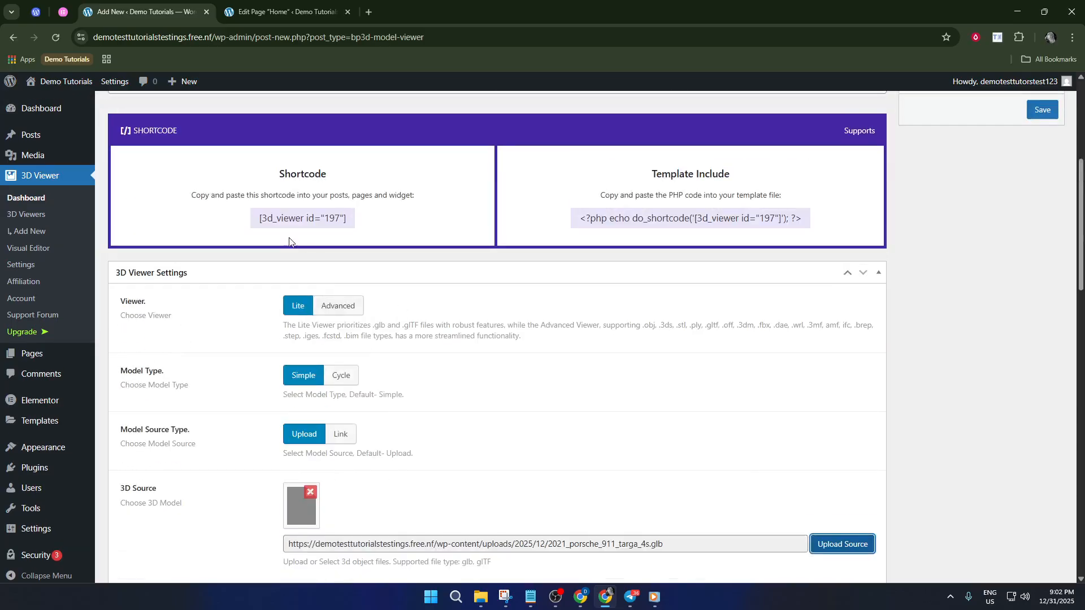
scroll(204, 237, up, 3)
click(189, 263)
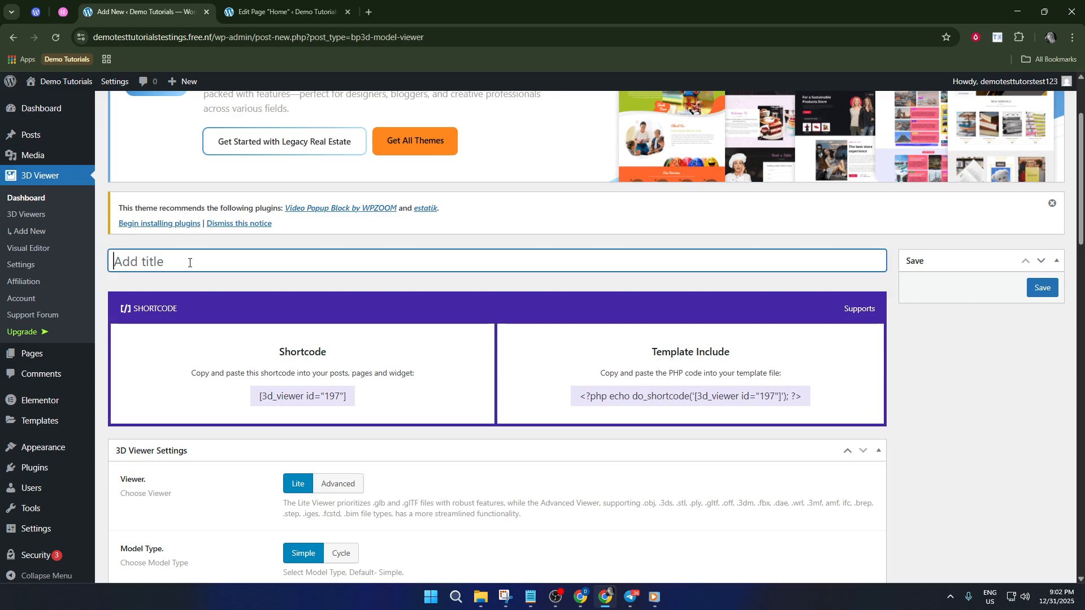
text(P)
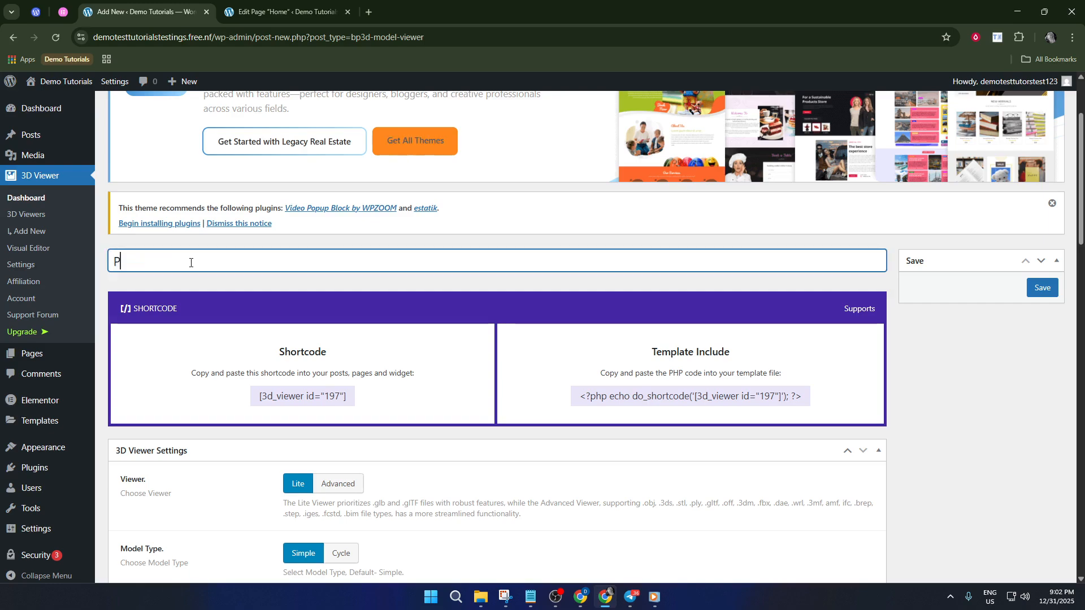
text(orsch)
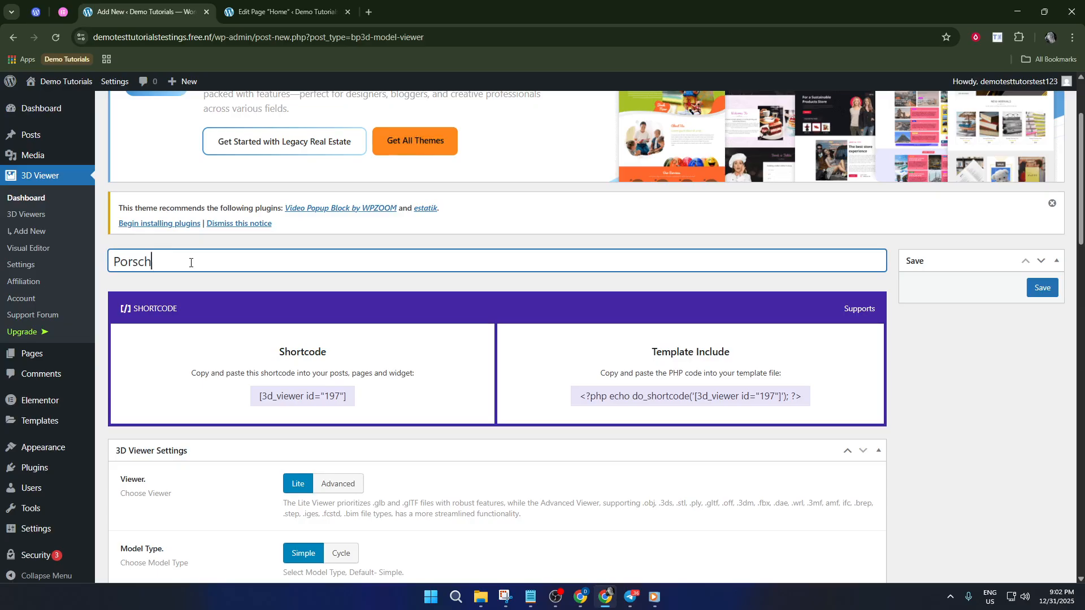
text(e 1)
key(BackSpace)
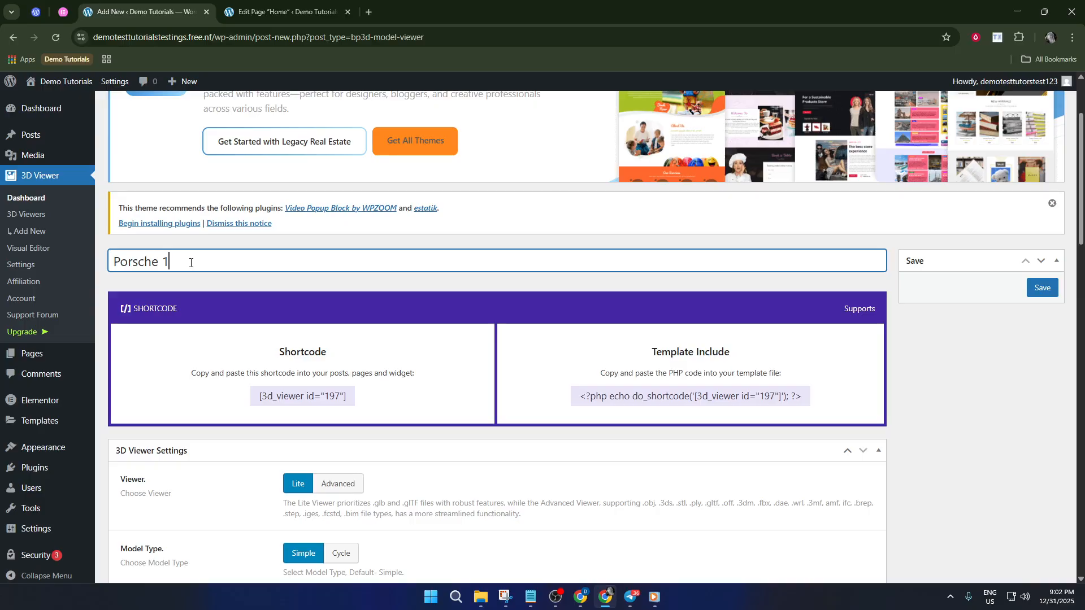
text(2)
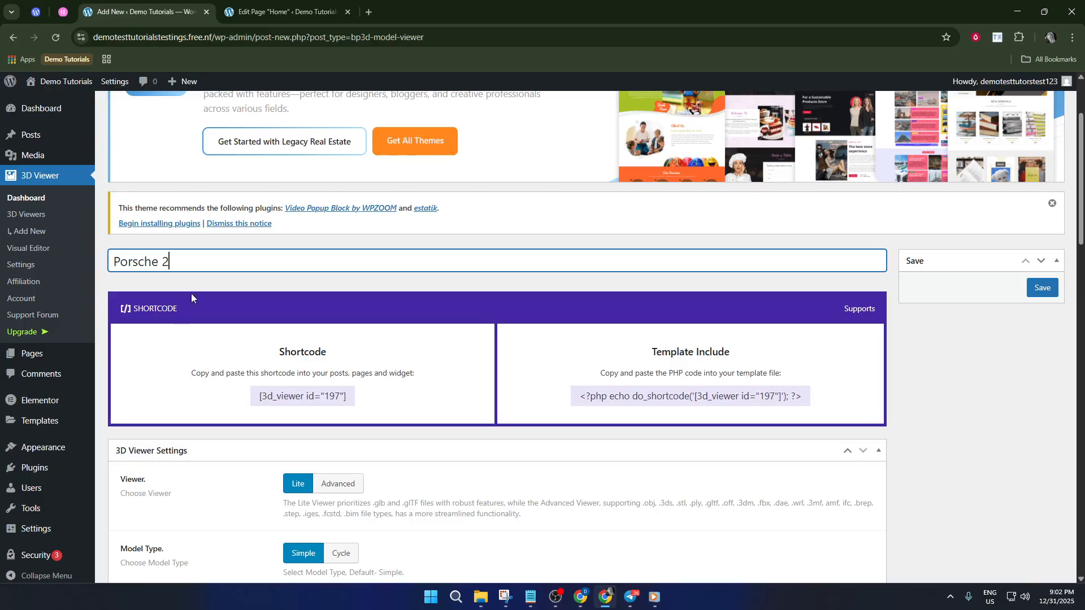
Save the new 3D viewer entry with its chosen model and settings
scroll(363, 368, down, 4)
scroll(971, 204, up, 2)
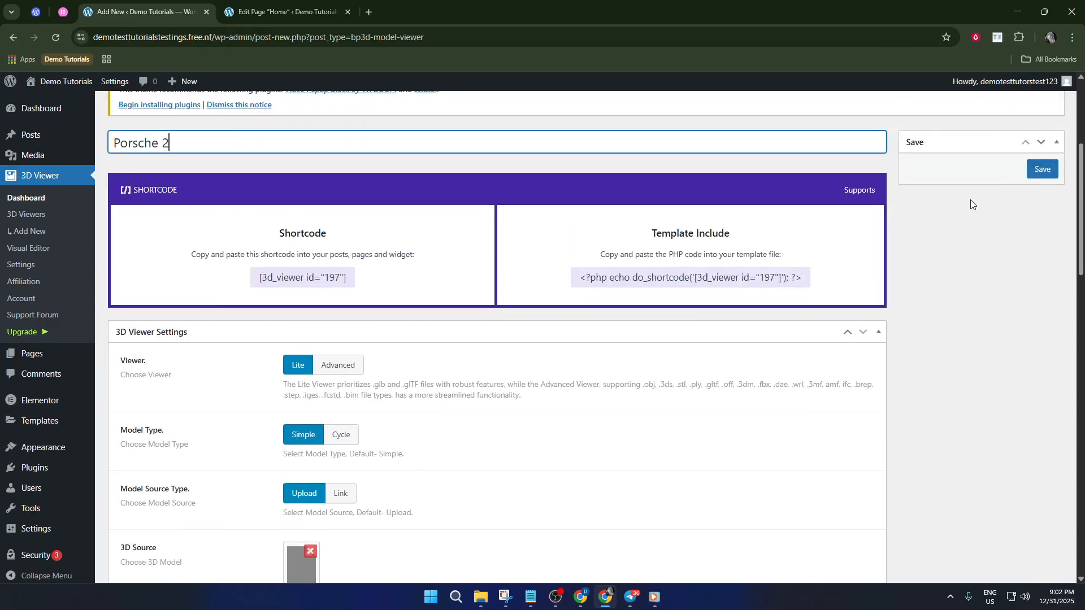
click(1043, 170)
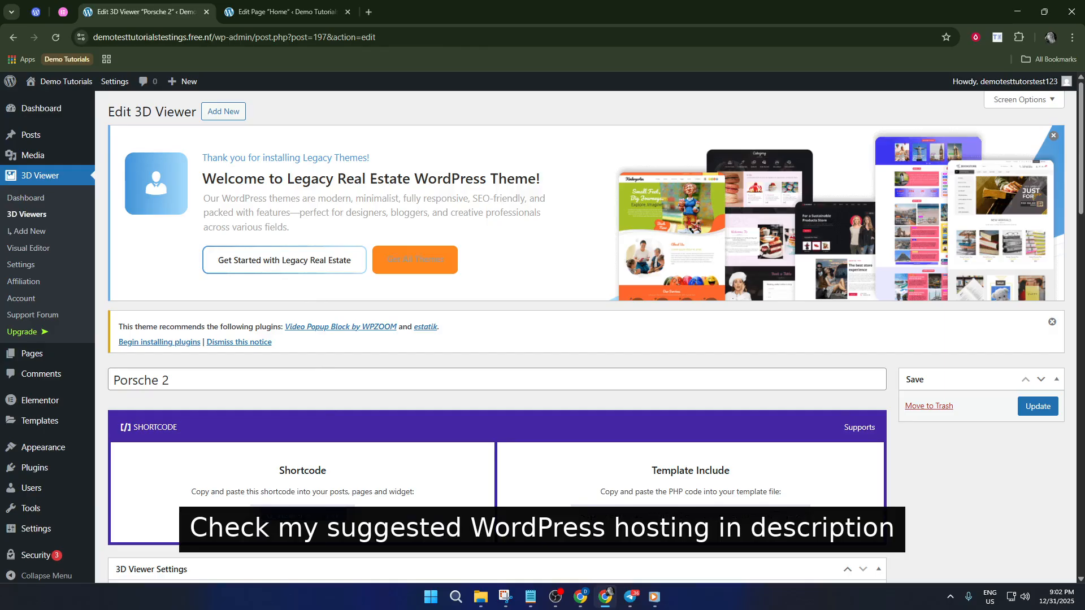
Switch to the Home page's block editor and insert a 3D Viewer block below the existing car model
click(250, 4)
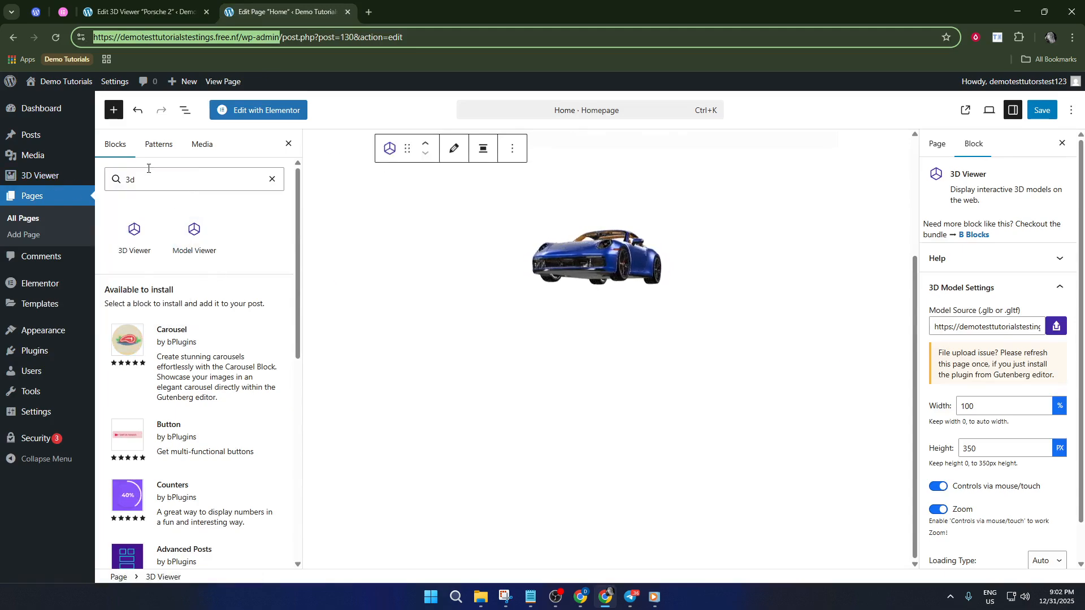
click(136, 229)
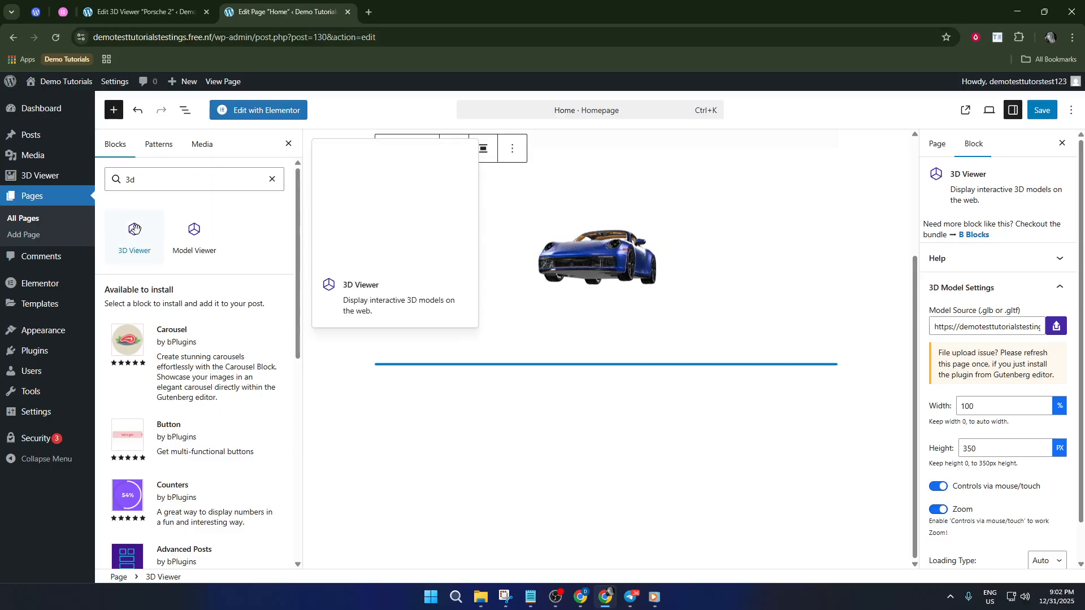
drag(135, 228, 426, 406)
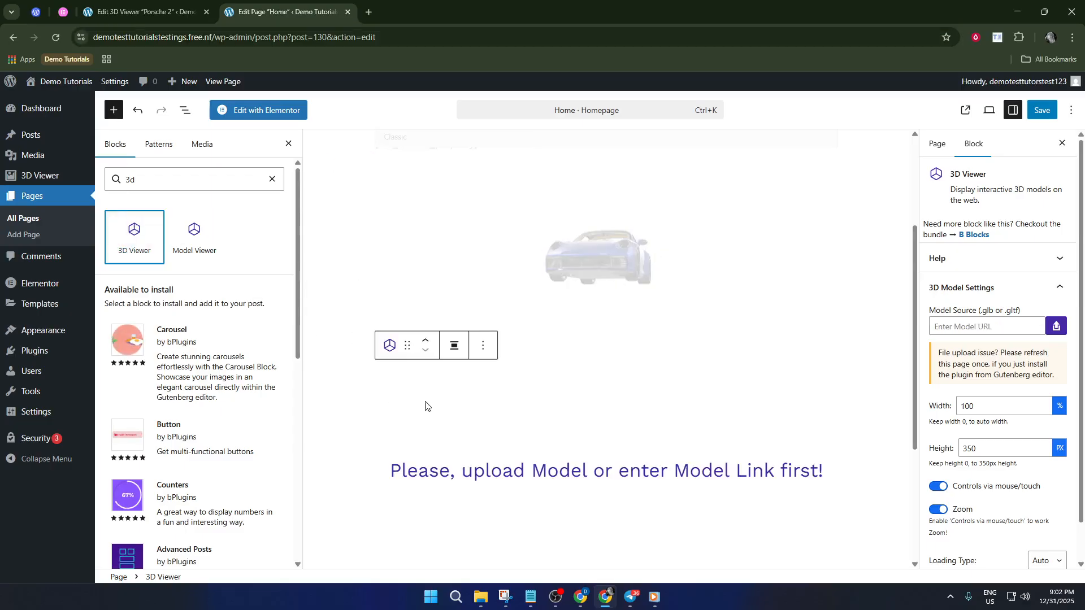